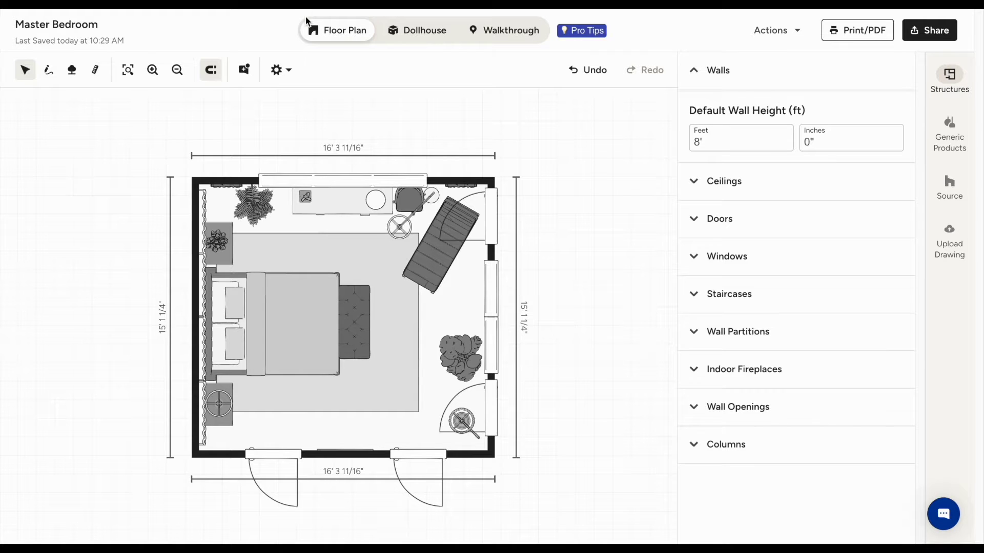
Draw top, right and bottom walls from the bedroom's top-right corner to enclose a new room.
drag(559, 200, 571, 173)
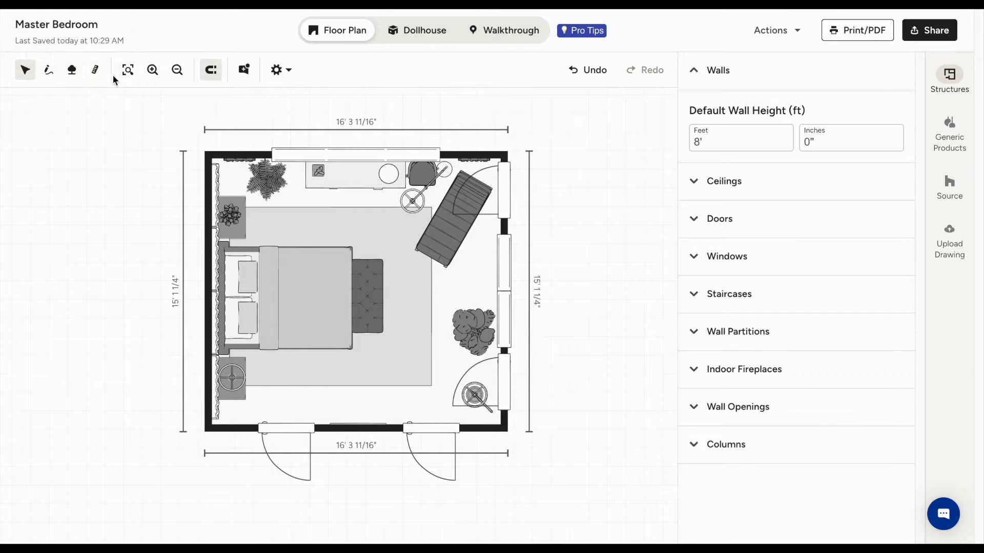
click(278, 70)
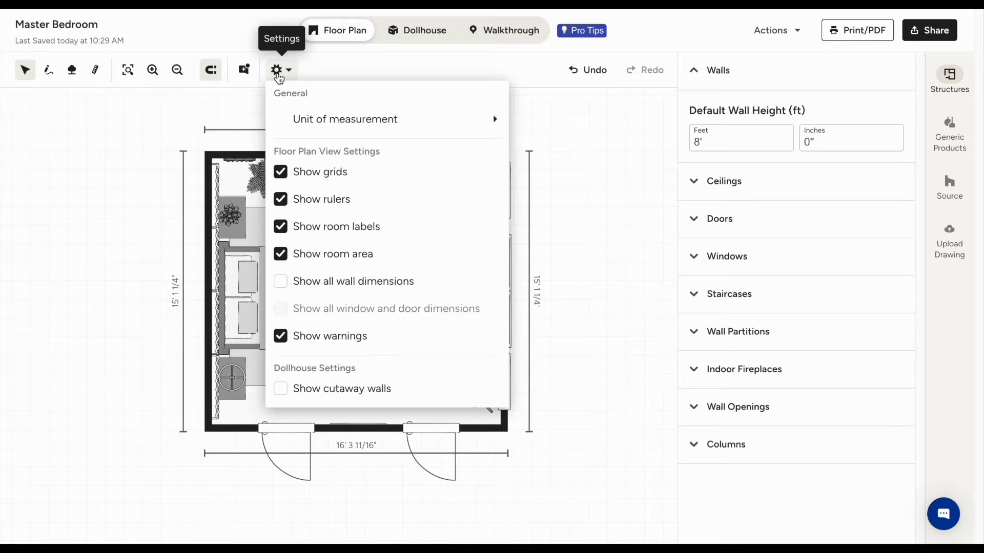
click(278, 71)
click(177, 70)
click(154, 72)
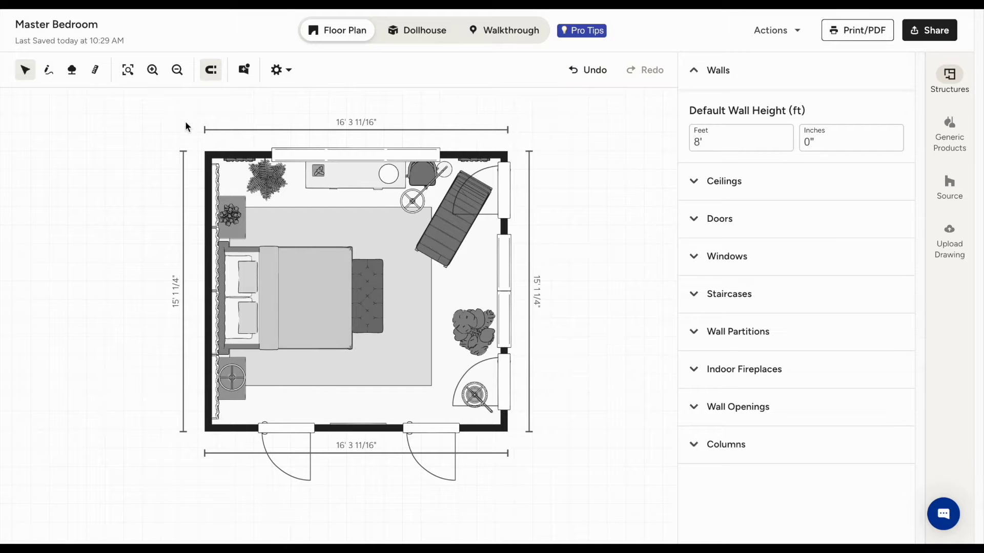
click(47, 71)
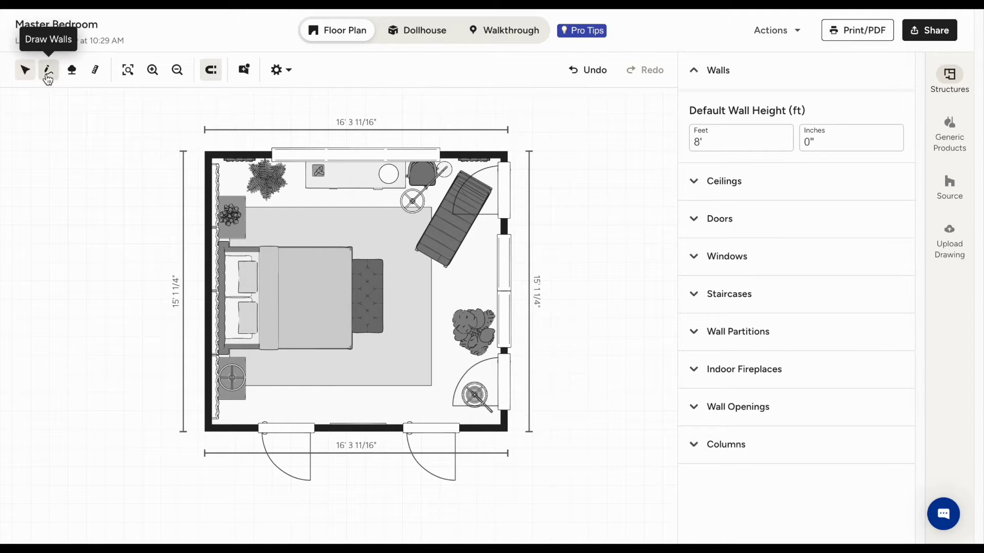
click(504, 154)
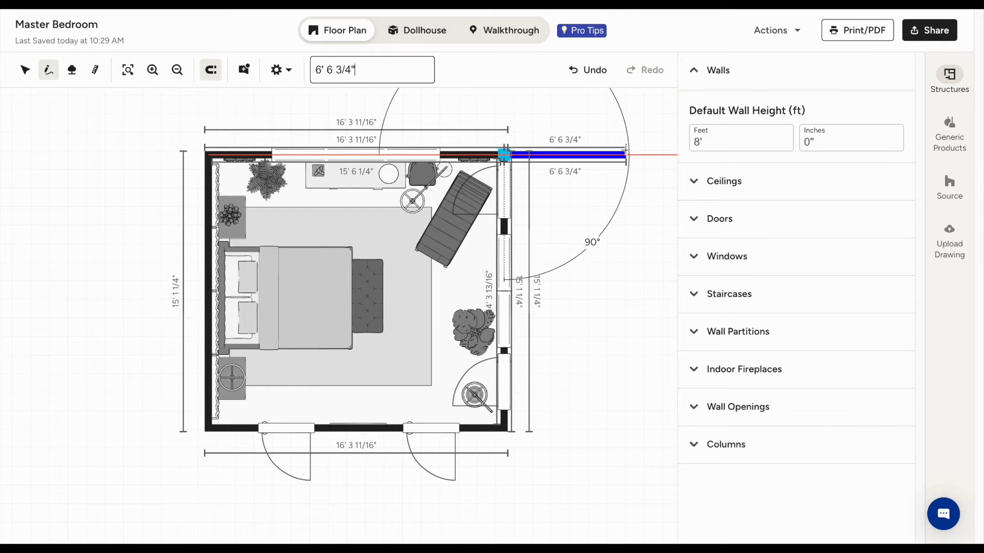
click(626, 153)
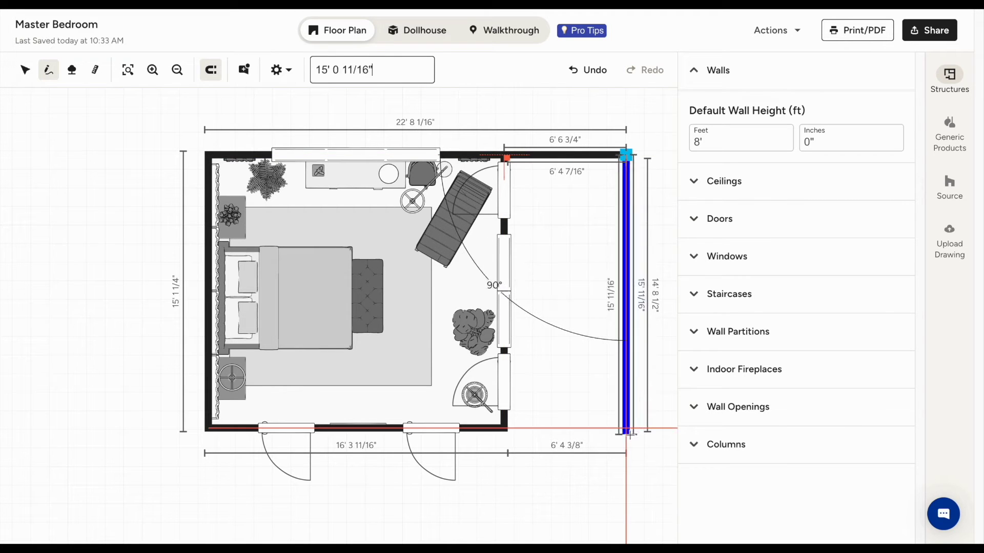
click(626, 429)
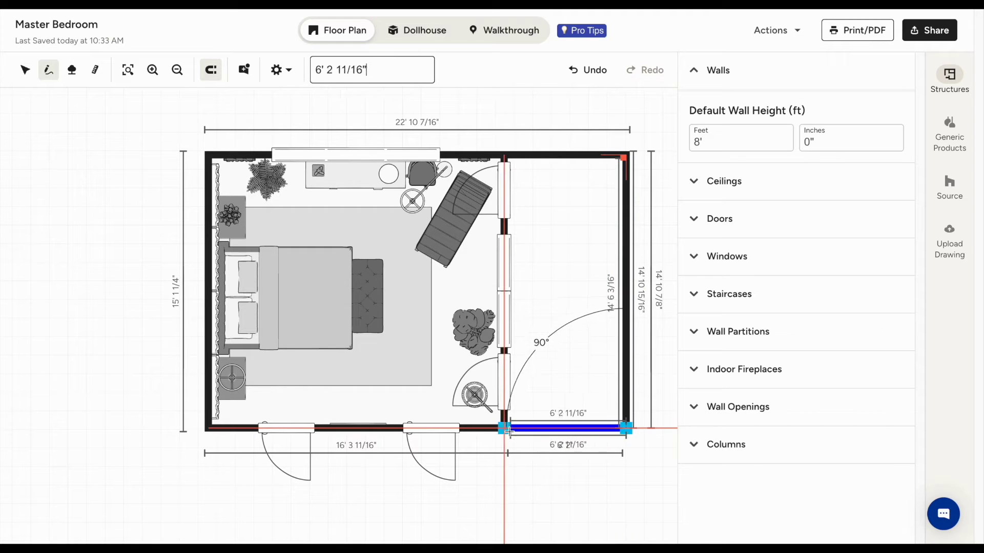
click(505, 429)
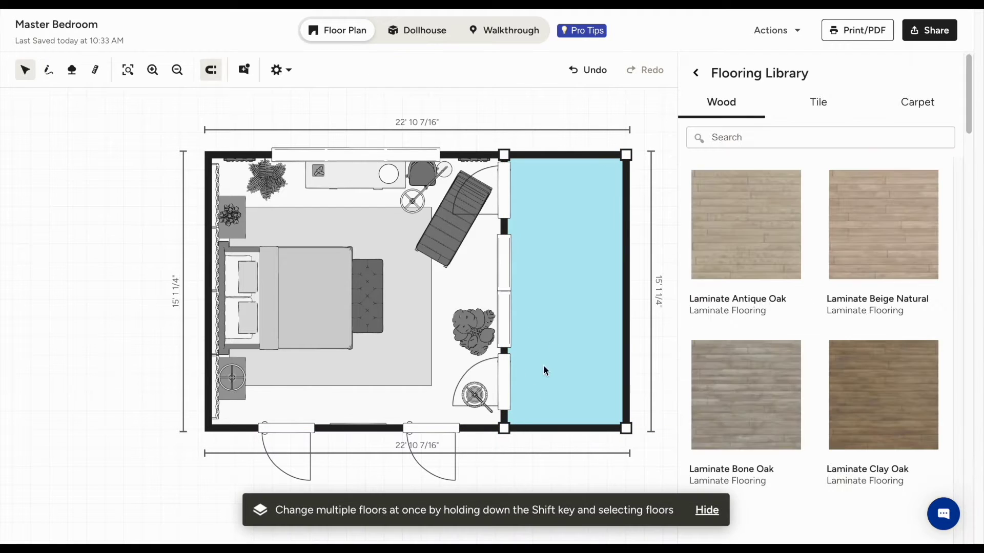
click(601, 159)
Set the new room's top wall length to 6' from its right end, making the plan 22' 8 3/8" wide.
mouse_move(625, 157)
mouse_down()
mouse_move(633, 160)
mouse_move(590, 163)
mouse_move(625, 158)
mouse_up()
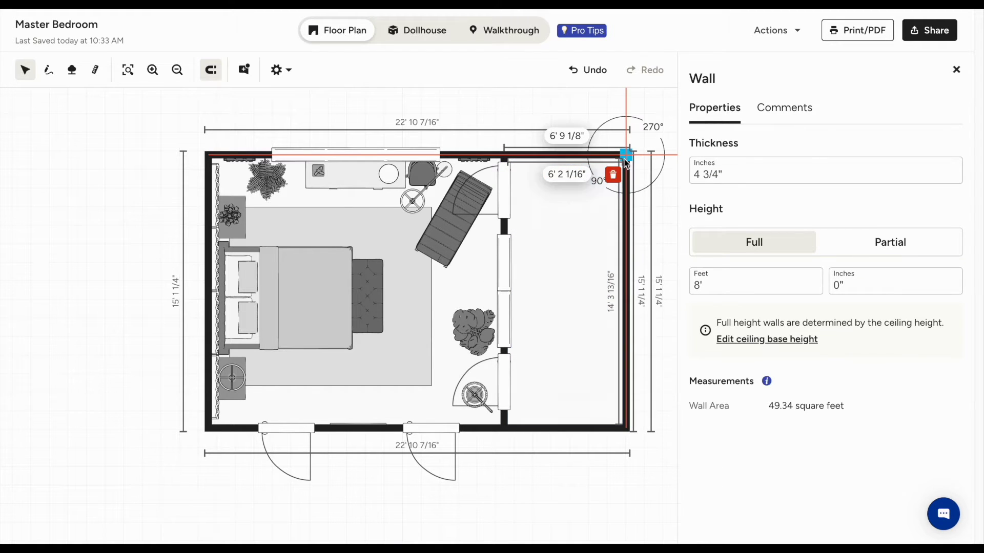
click(601, 164)
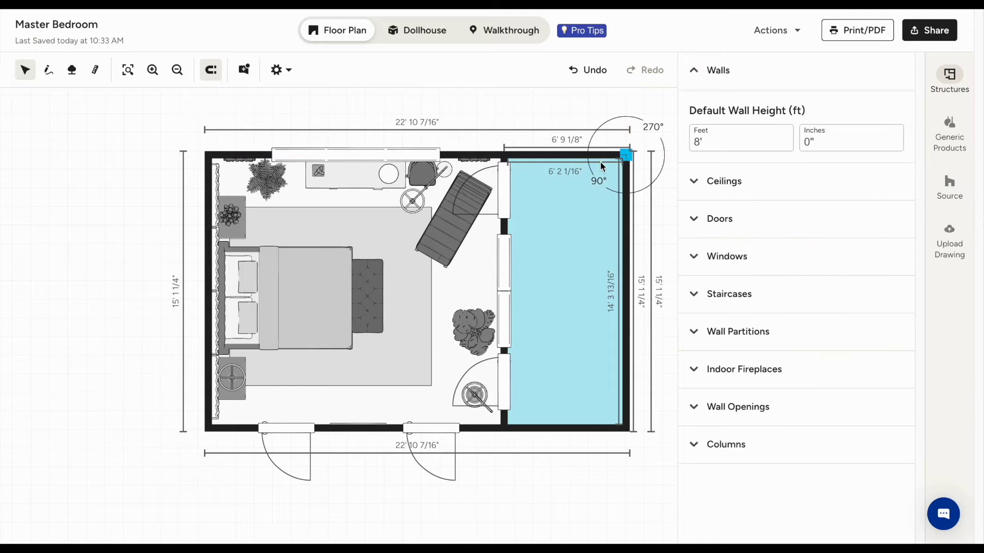
click(570, 155)
click(567, 174)
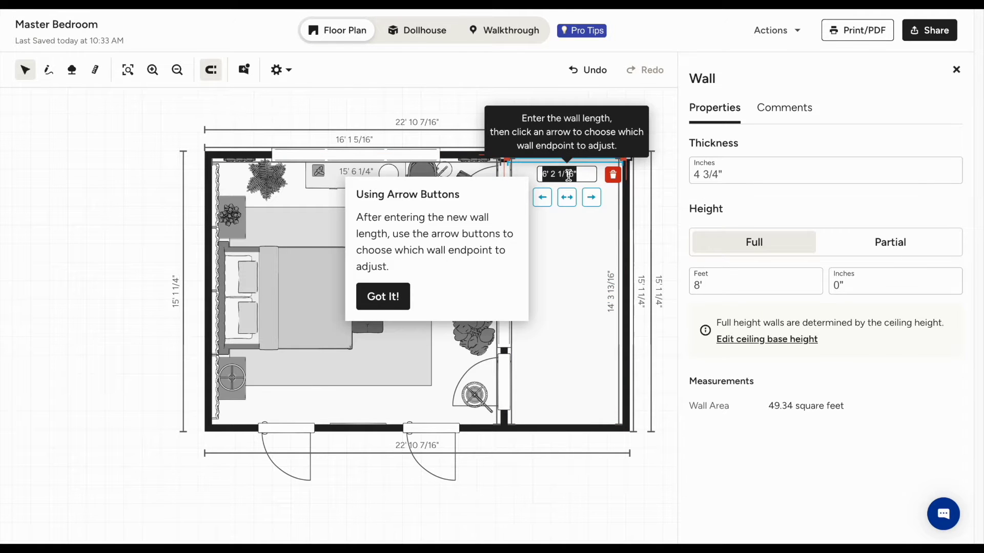
text(6)
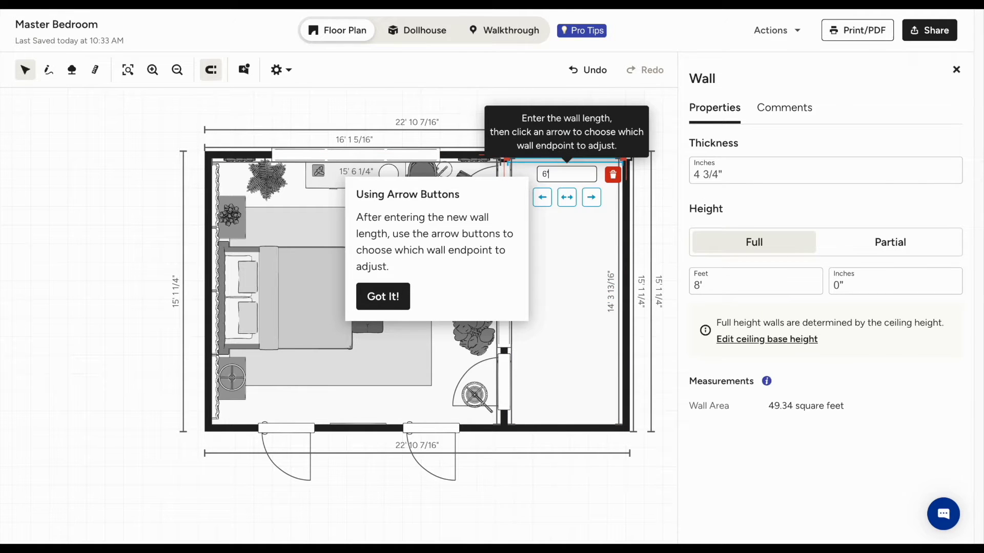
click(592, 198)
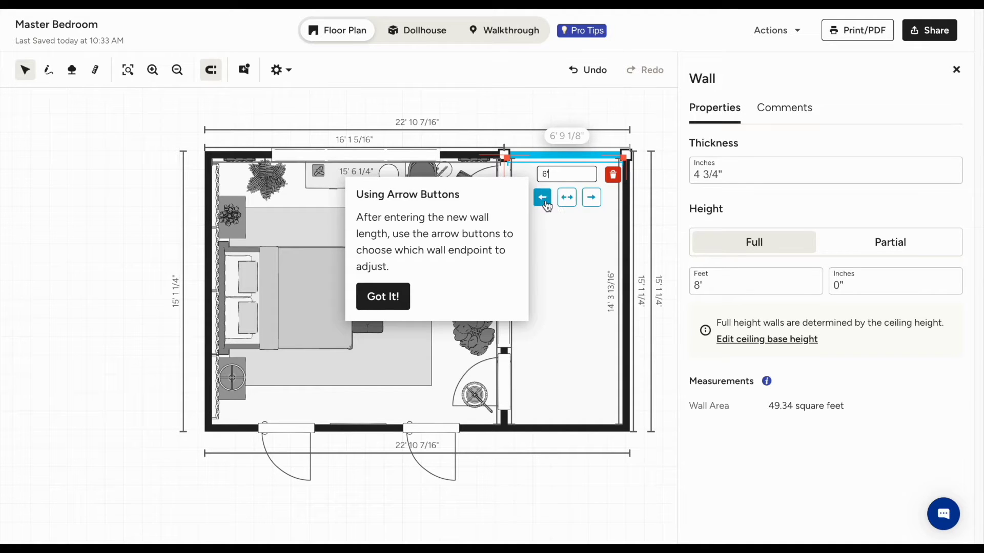
click(590, 198)
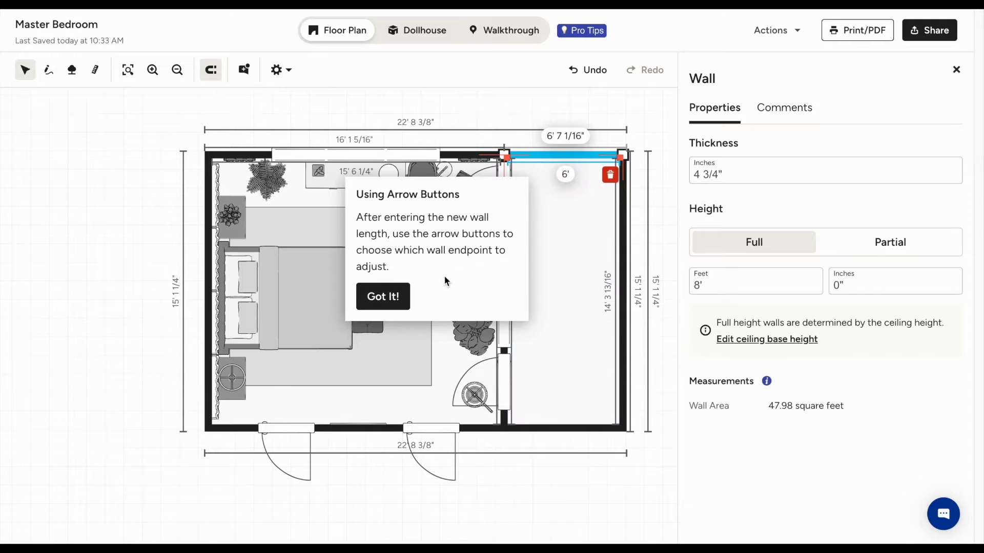
click(390, 295)
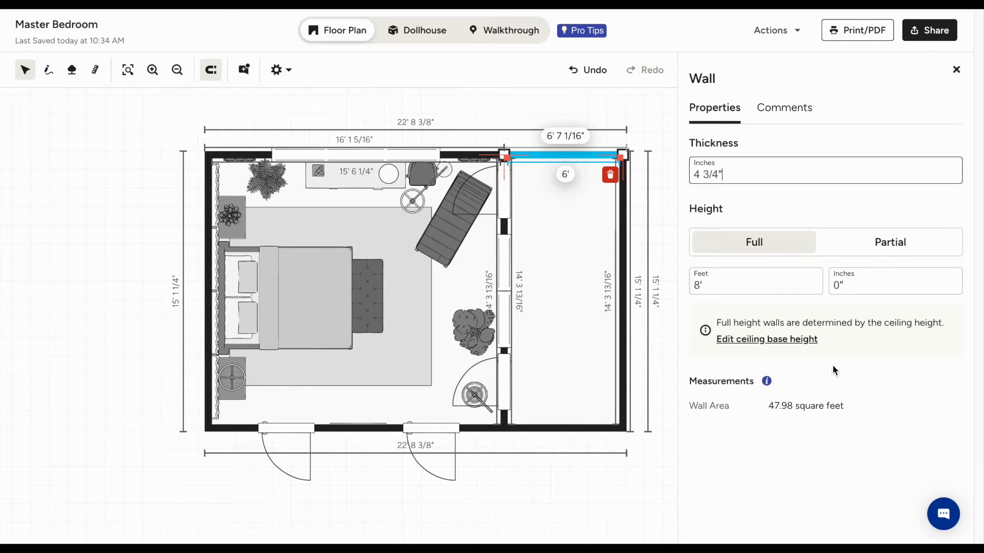
click(956, 69)
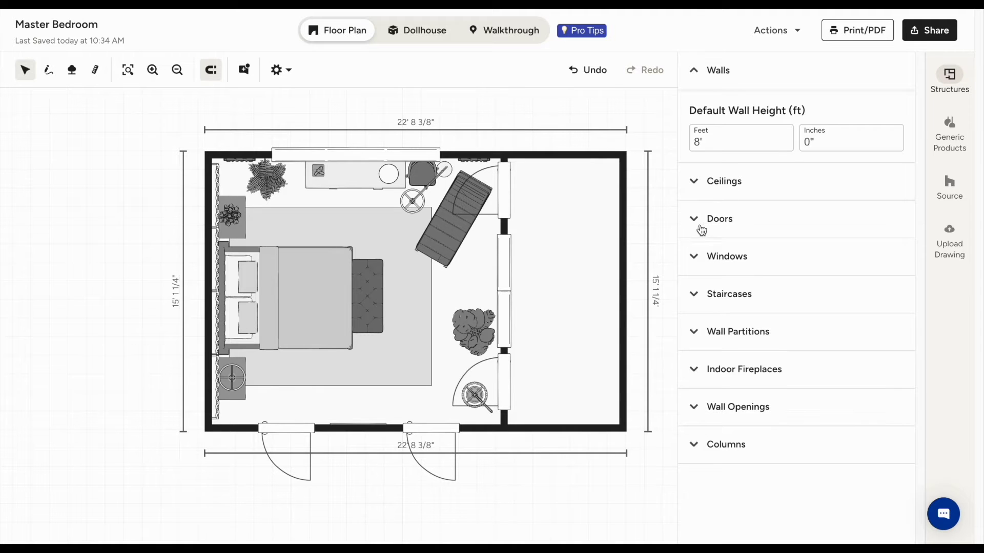
Place a 36" Door 2-Panel in the wall shared by the bedroom and the new room.
click(700, 230)
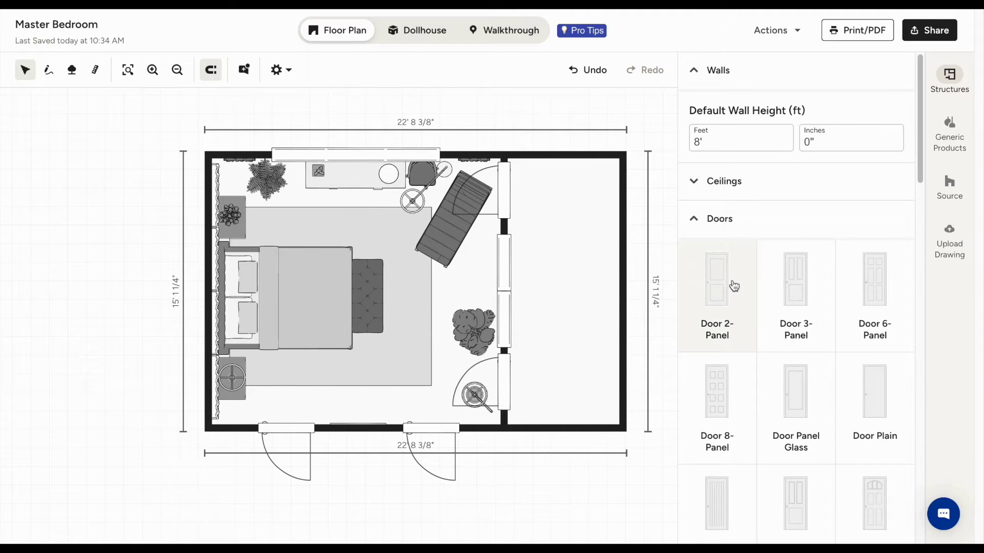
click(734, 286)
drag(432, 280, 505, 389)
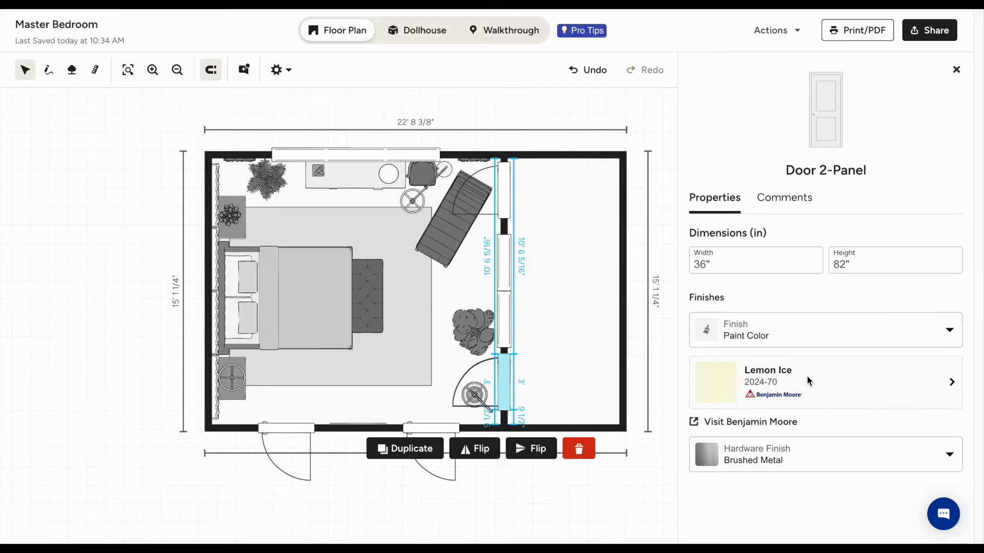
Keep the door's Paint Color finish at Lemon Ice and review the paint brands.
click(829, 339)
click(787, 404)
click(795, 391)
click(806, 103)
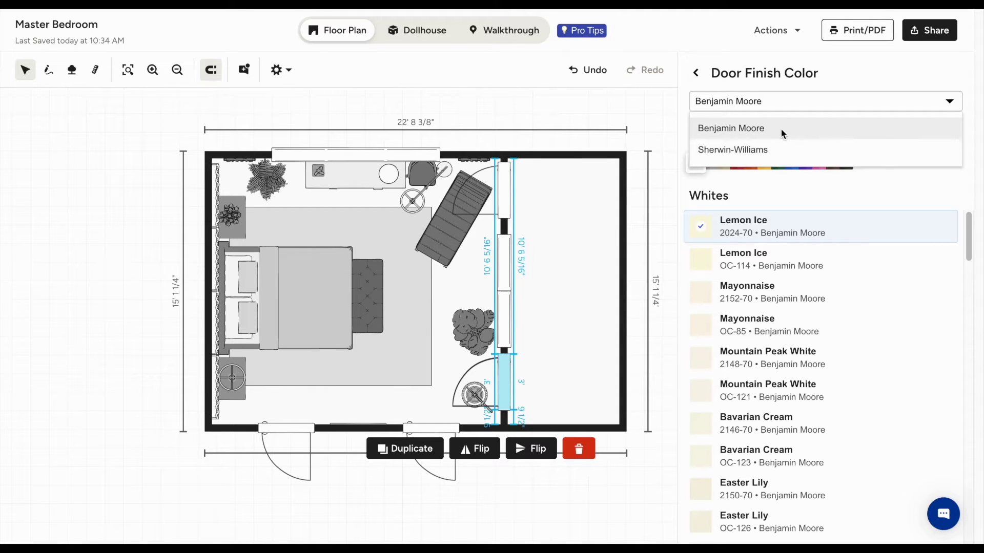
click(667, 112)
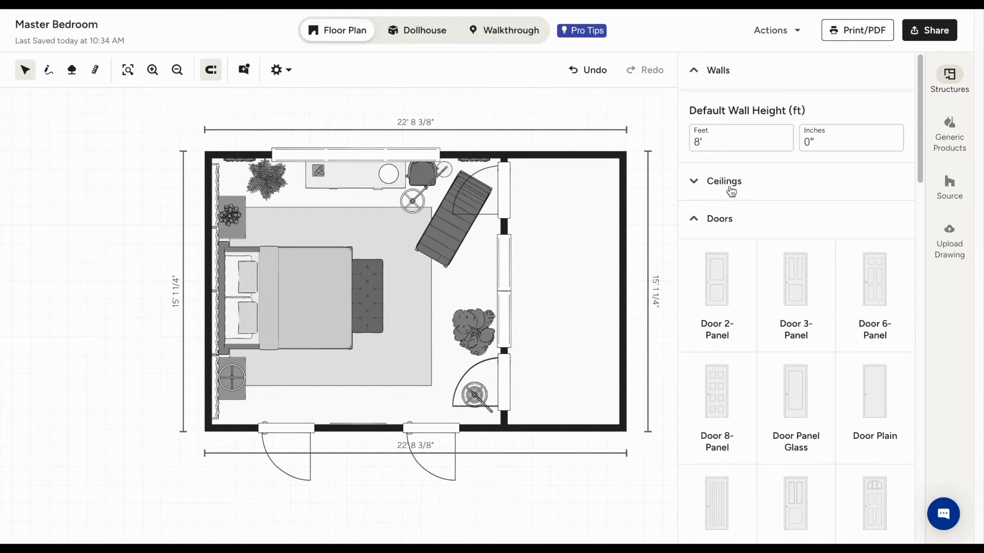
Make the right-hand room's ceiling Flat at 8' using Edit Ceilings.
click(732, 191)
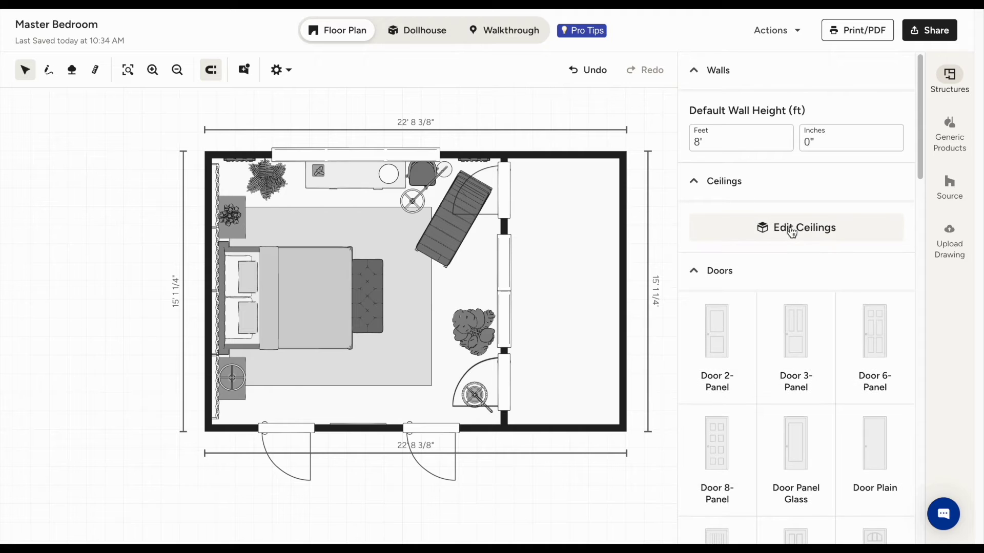
click(791, 230)
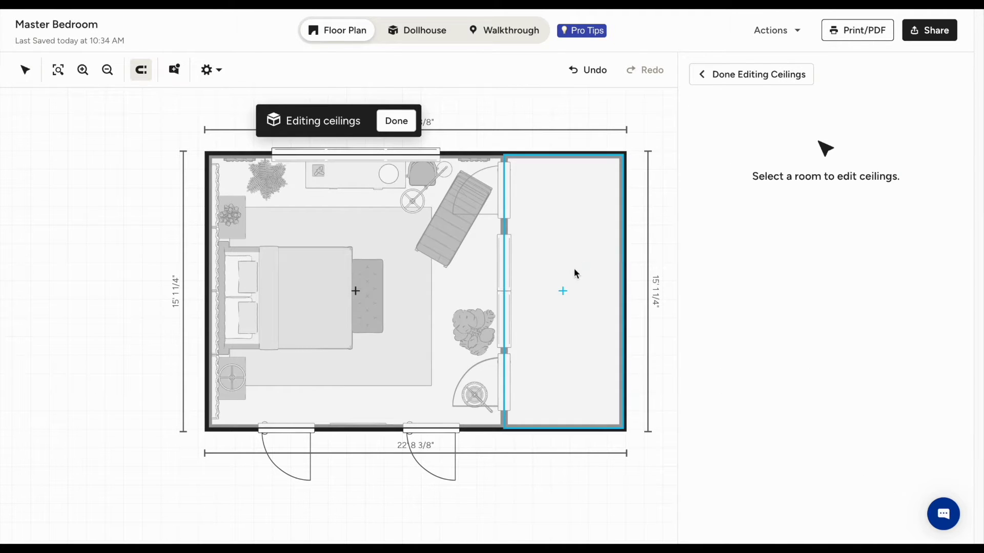
click(575, 274)
click(874, 212)
click(698, 73)
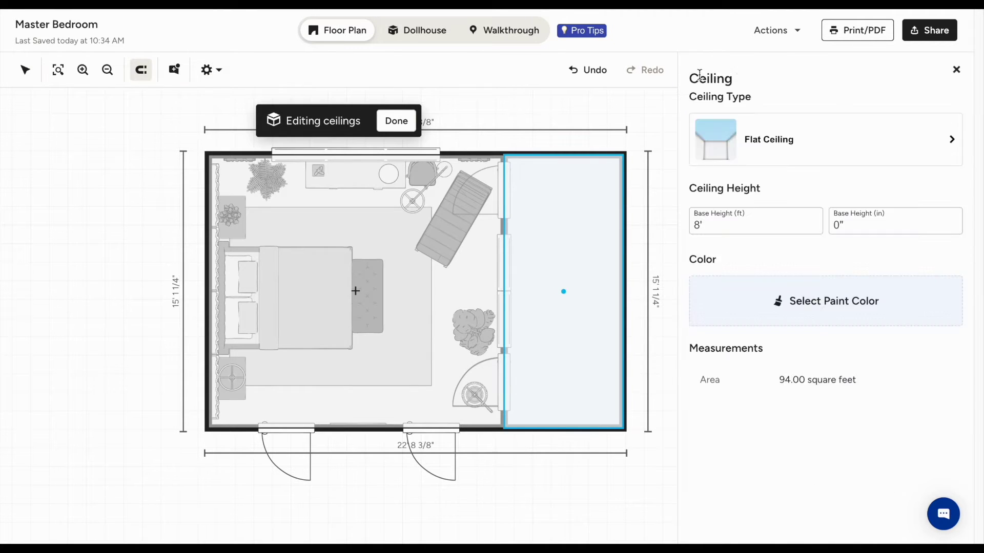
click(956, 70)
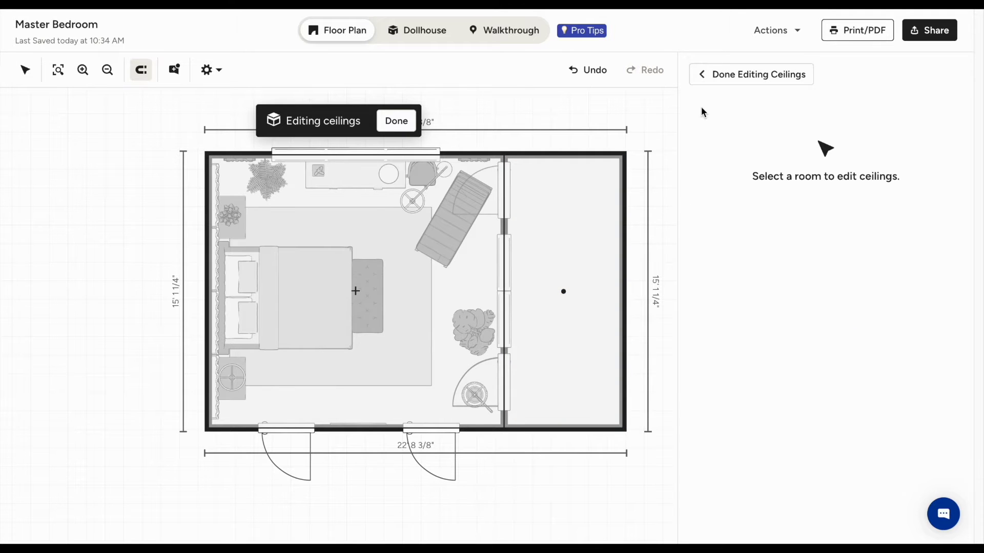
click(722, 74)
Place a Dryer from Generic Products > Laundry Products in the new room's top-right corner.
click(937, 150)
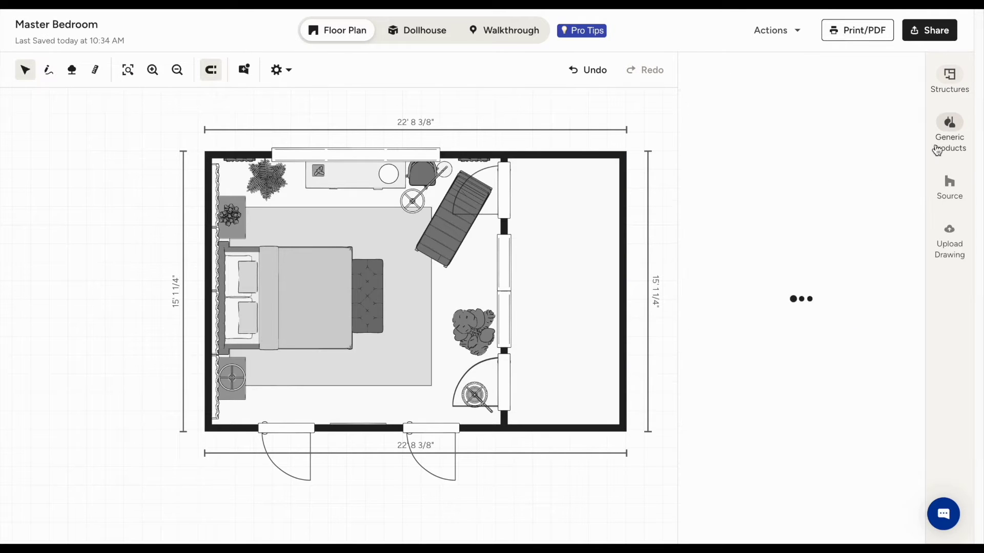
scroll(791, 320, down, 2)
scroll(791, 320, down, 5)
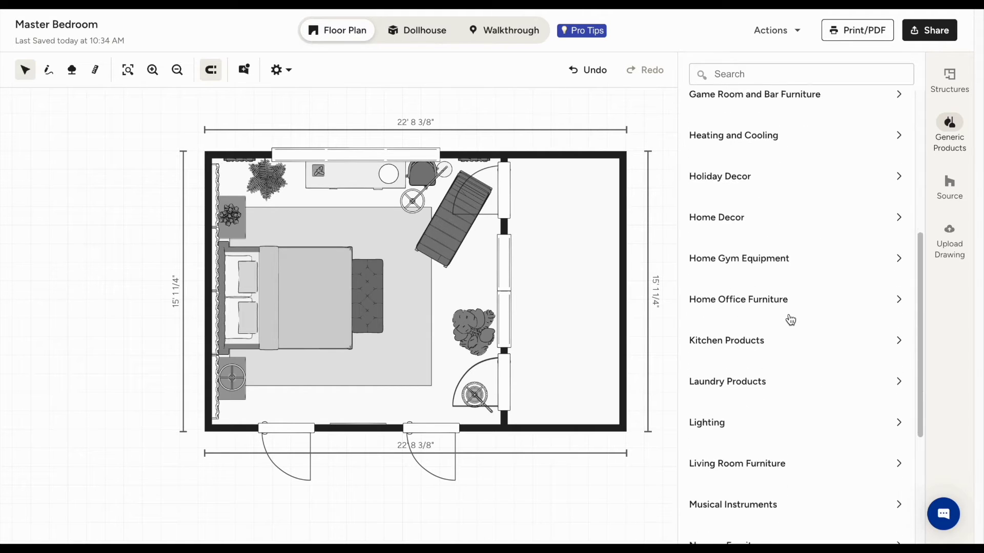
click(769, 333)
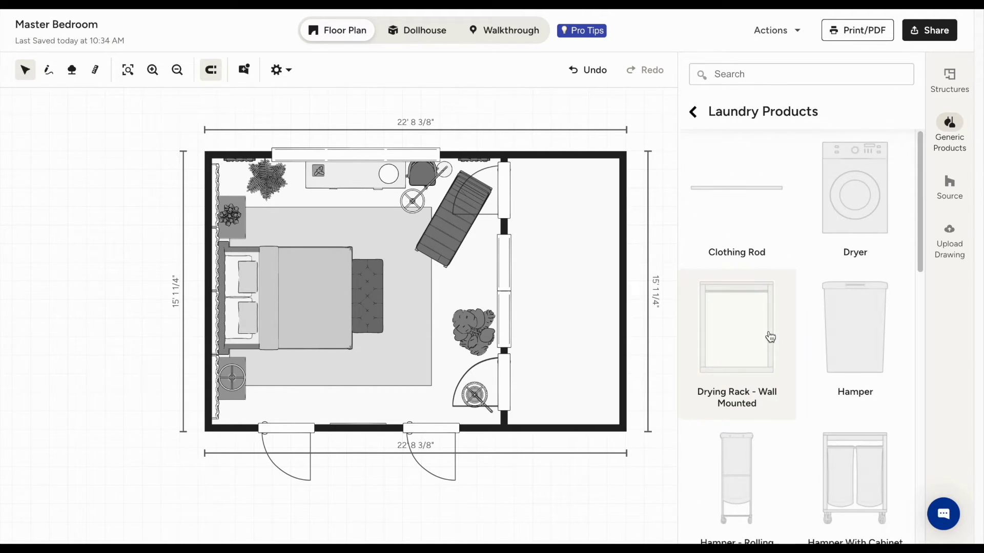
click(856, 212)
drag(338, 314, 605, 171)
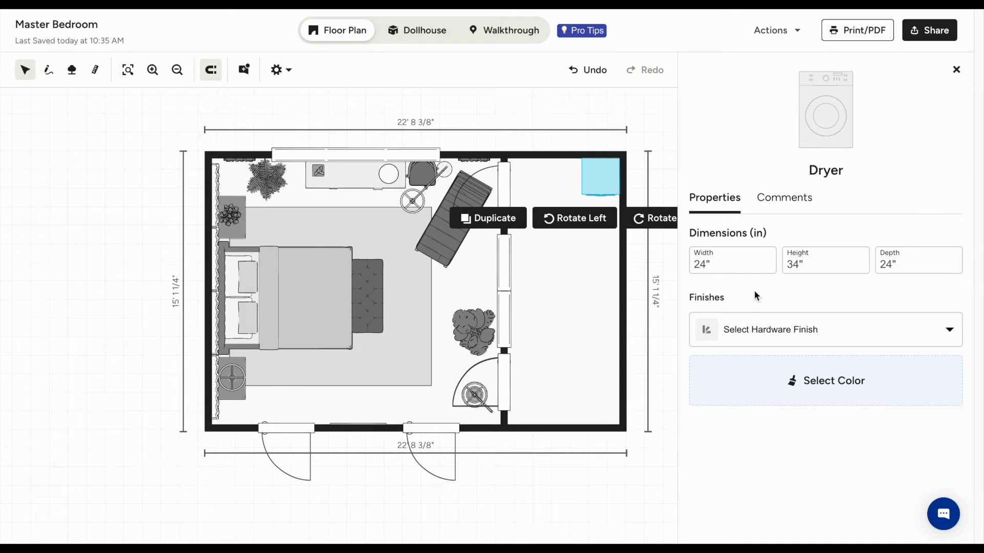
Set the dryer's Hardware Finish to Matte Black.
click(895, 332)
click(795, 401)
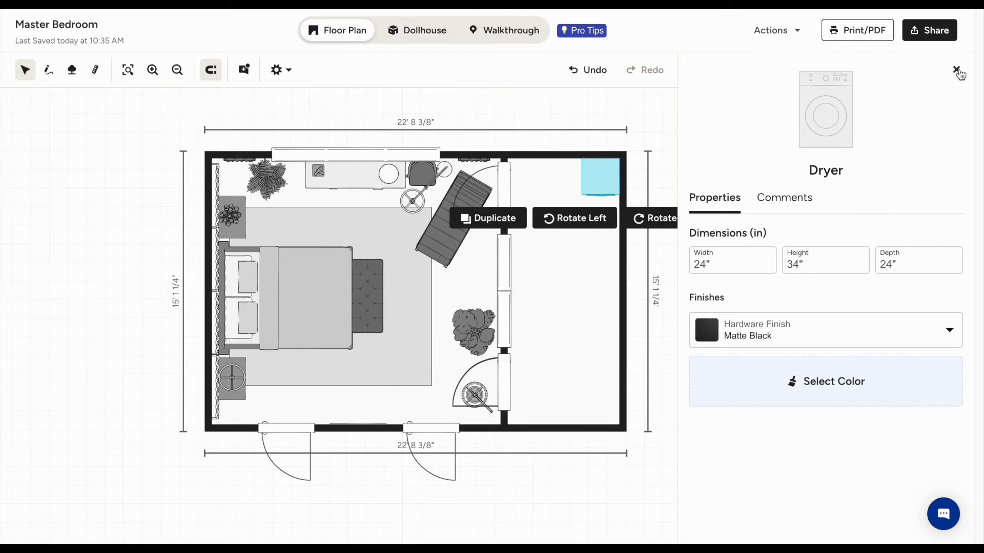
click(956, 71)
Place The Sequoia 30" vanity from the Source Bath category against the right room's top wall.
click(949, 182)
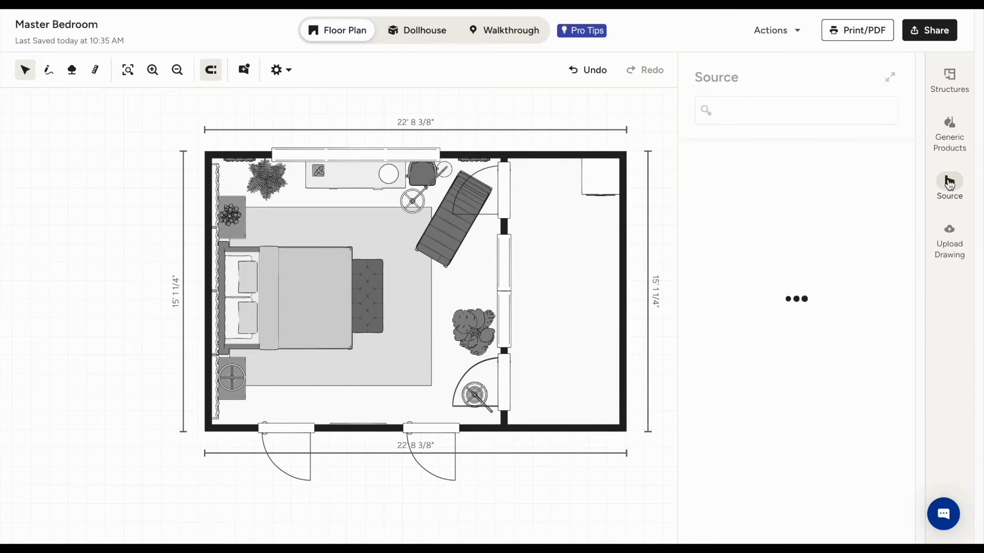
scroll(814, 305, down, 2)
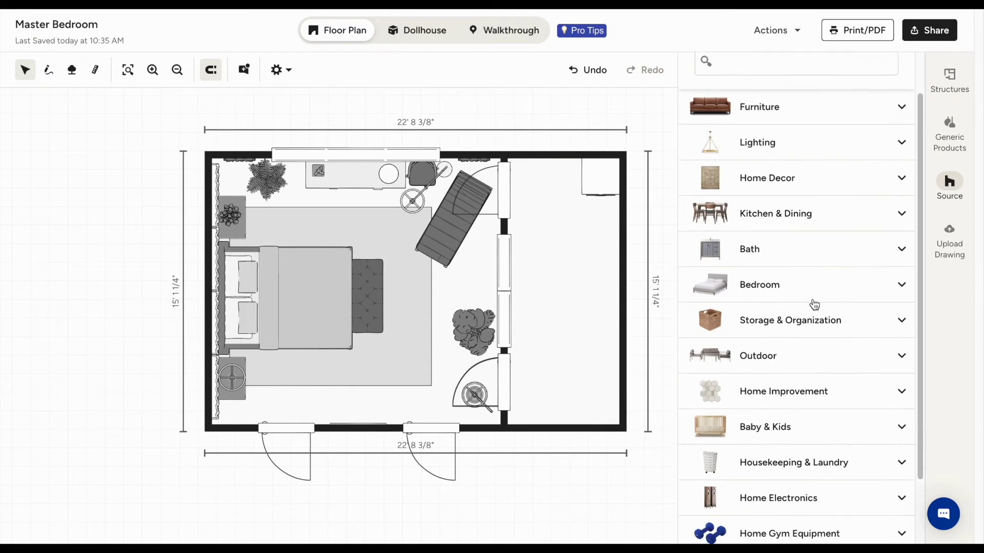
scroll(830, 224, down, 1)
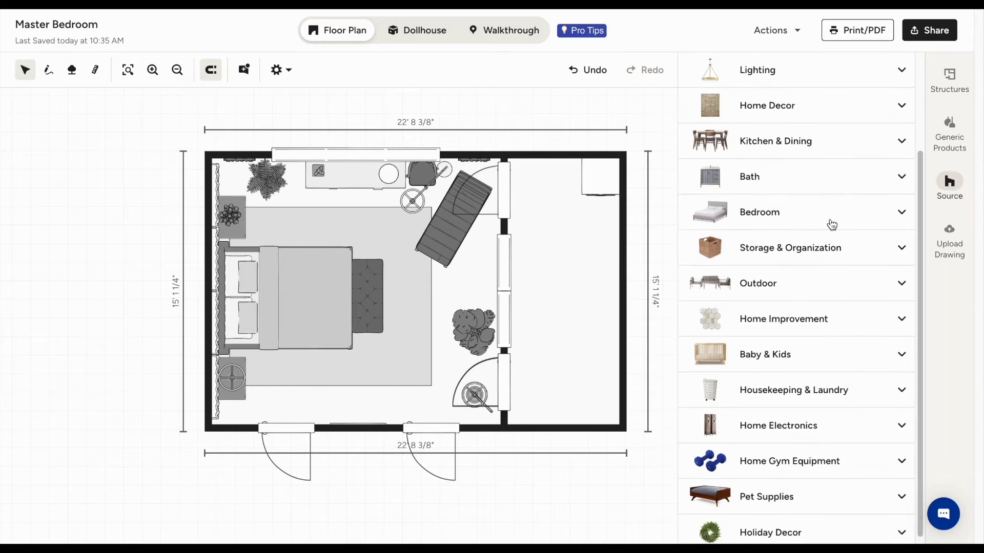
scroll(828, 222, up, 1)
click(833, 211)
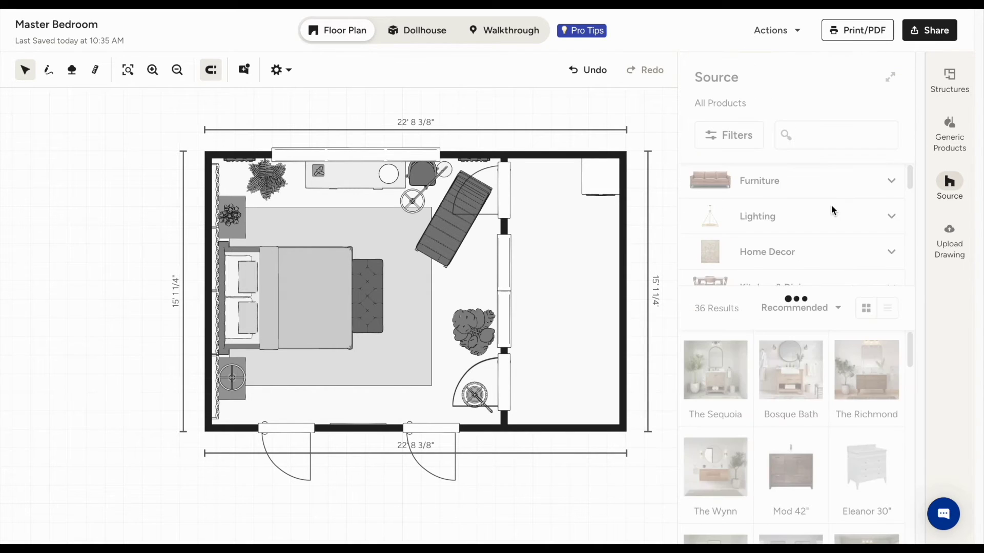
scroll(808, 341, down, 1)
scroll(808, 340, up, 1)
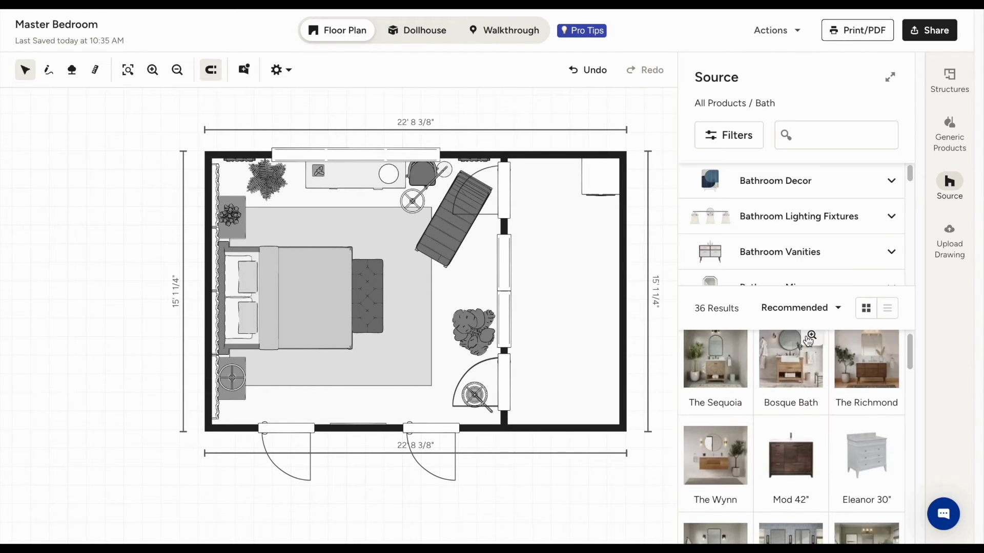
click(730, 378)
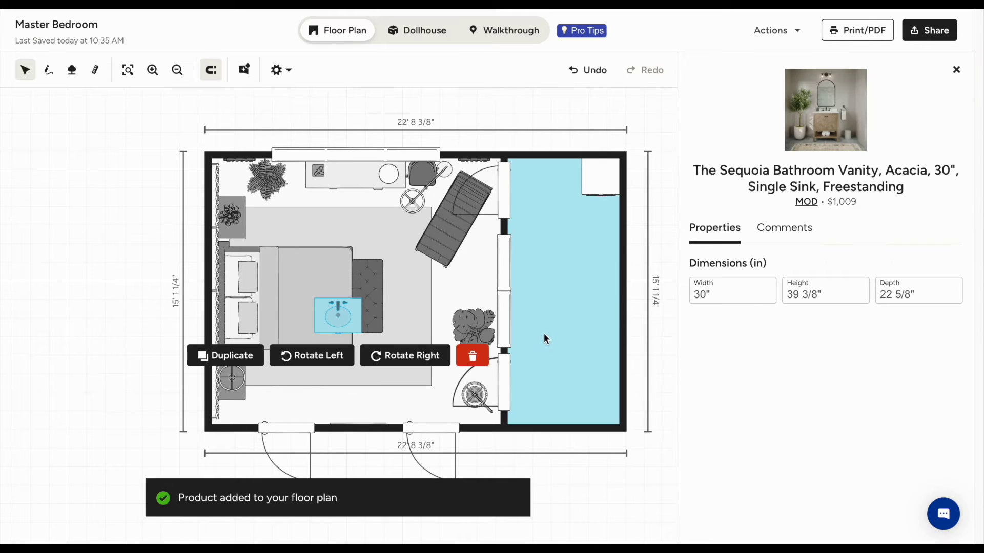
drag(330, 311, 570, 174)
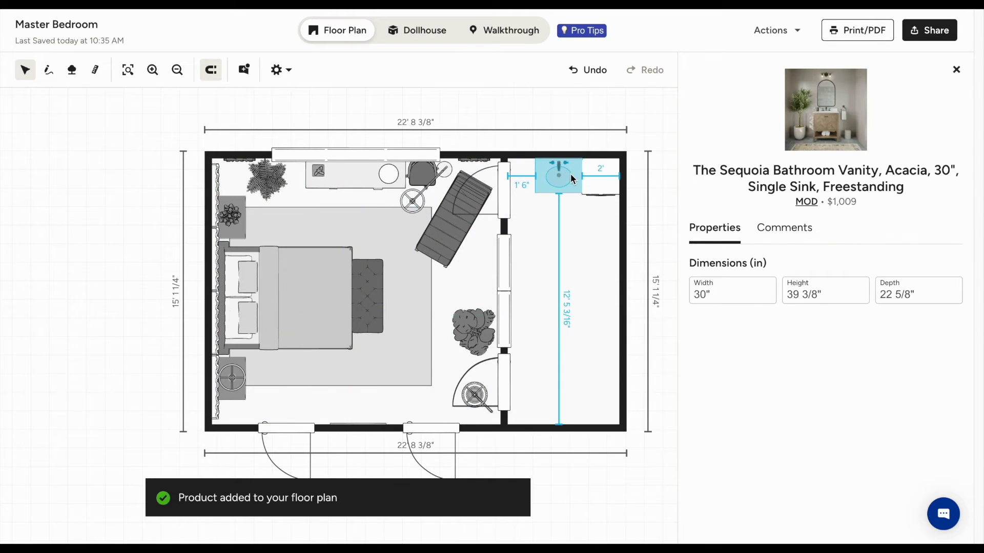
click(577, 284)
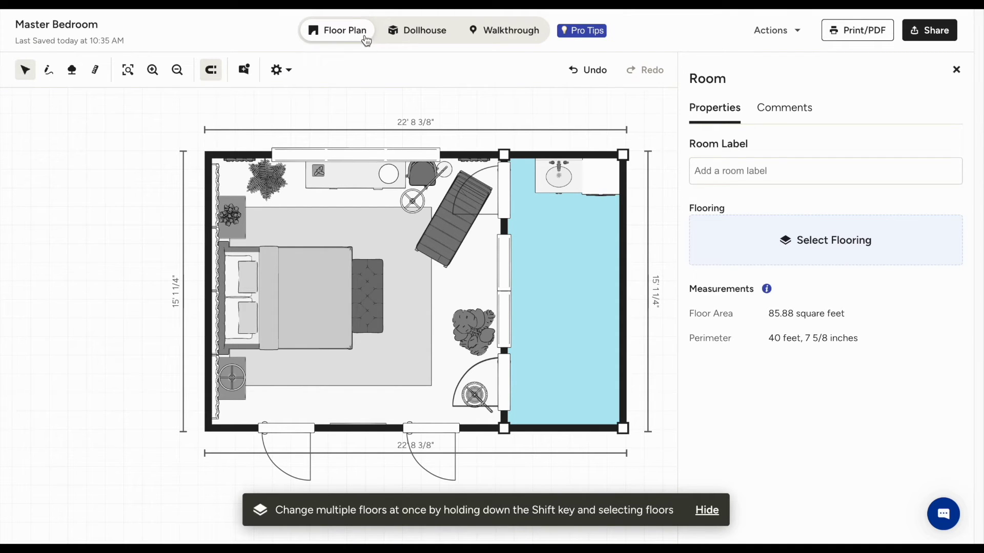
In the 3D Dollhouse view, shift the dryer slightly along the side room's wall.
click(424, 32)
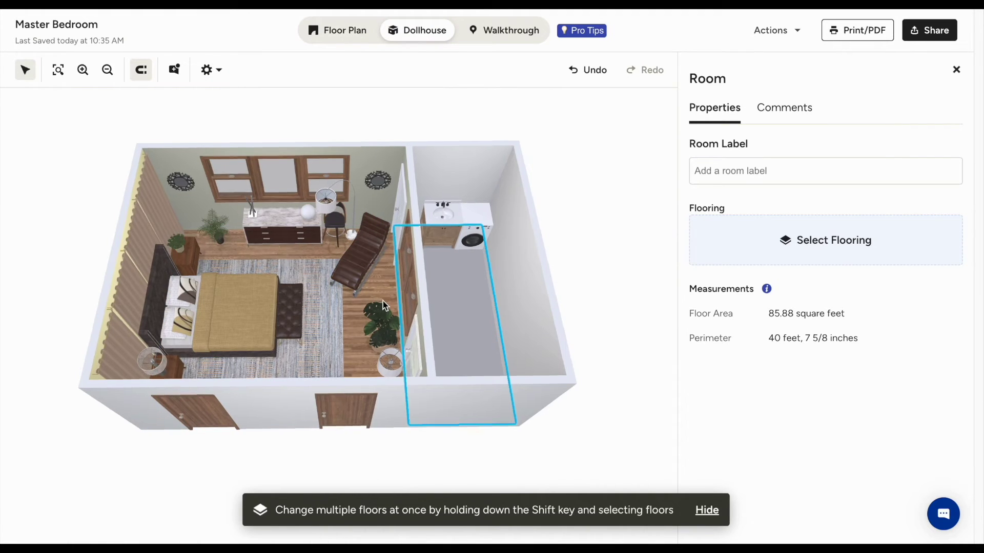
drag(383, 300, 438, 318)
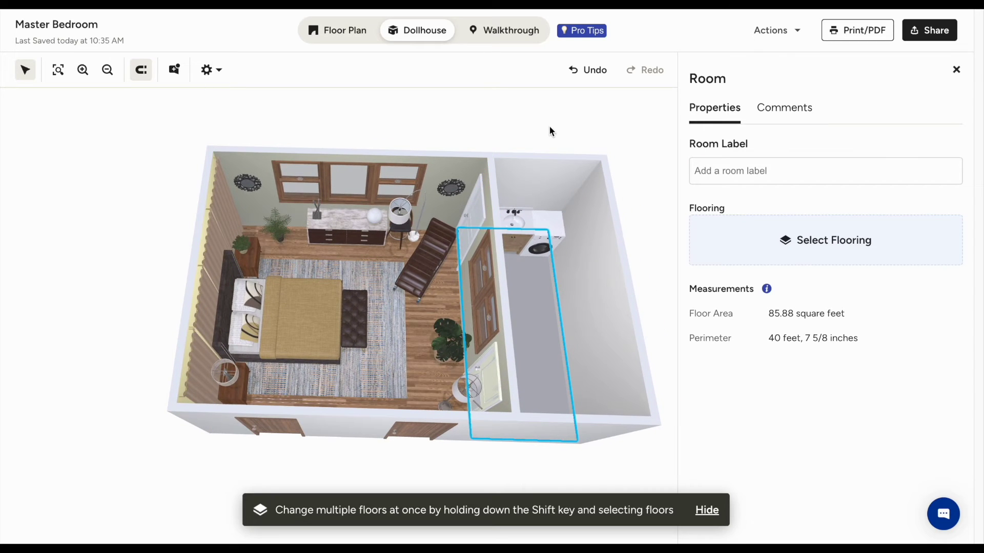
click(544, 238)
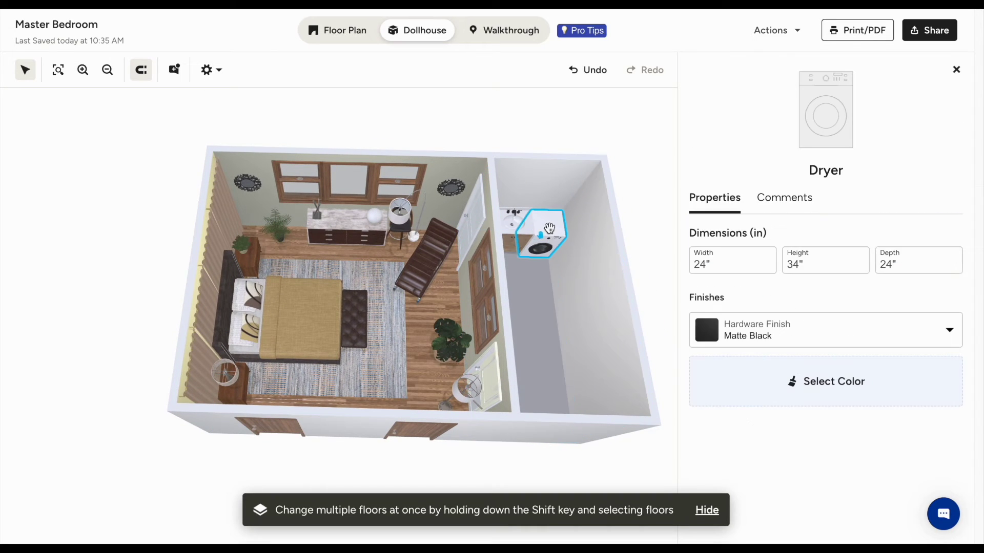
click(529, 277)
click(545, 231)
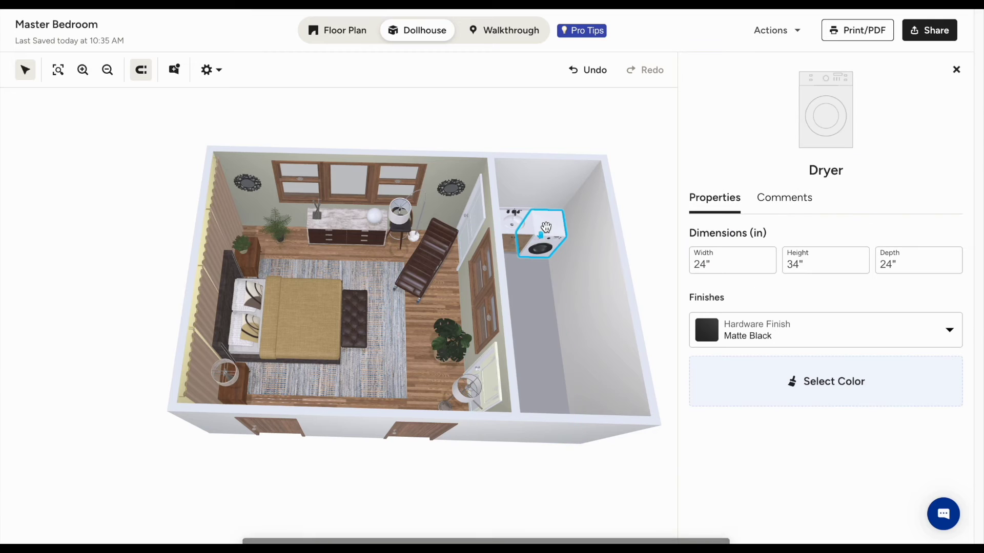
drag(545, 230, 541, 226)
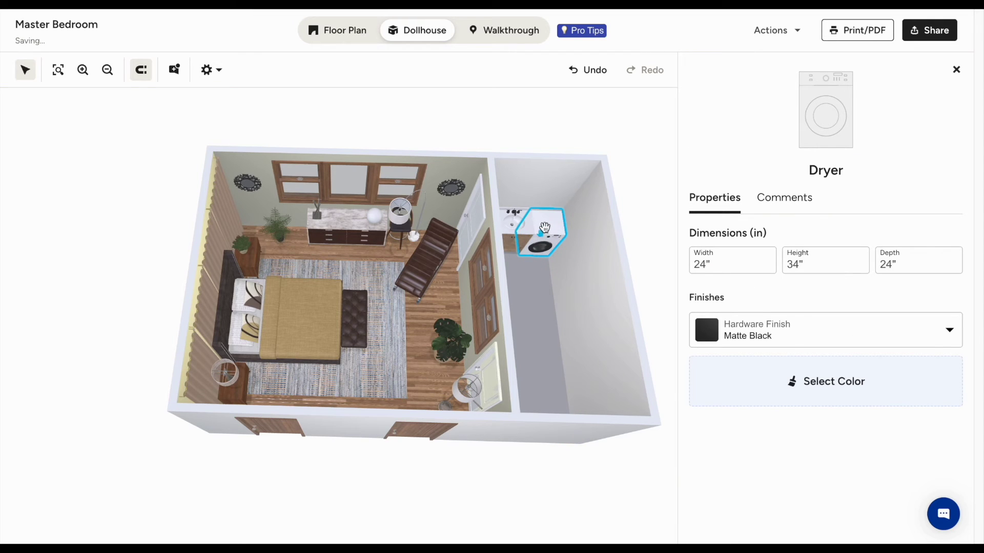
click(560, 321)
Give the side room a Laminate Antique Oak floor and the room label Bath.
click(547, 320)
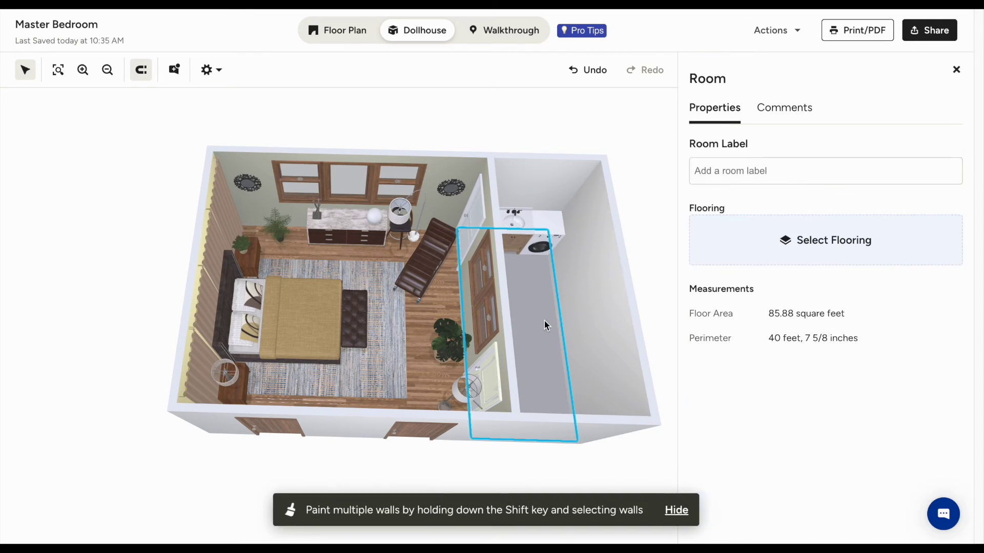
click(869, 241)
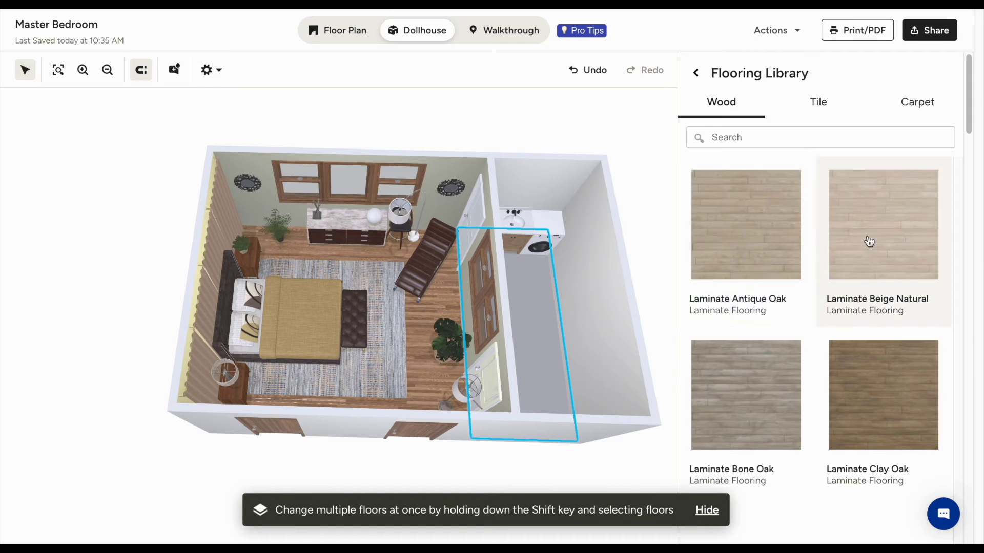
click(757, 257)
click(625, 132)
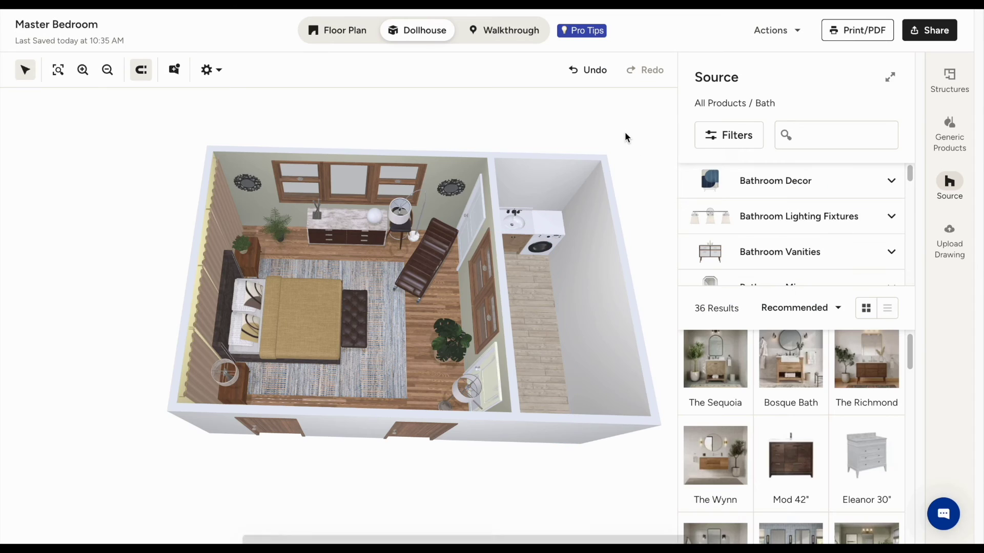
click(538, 298)
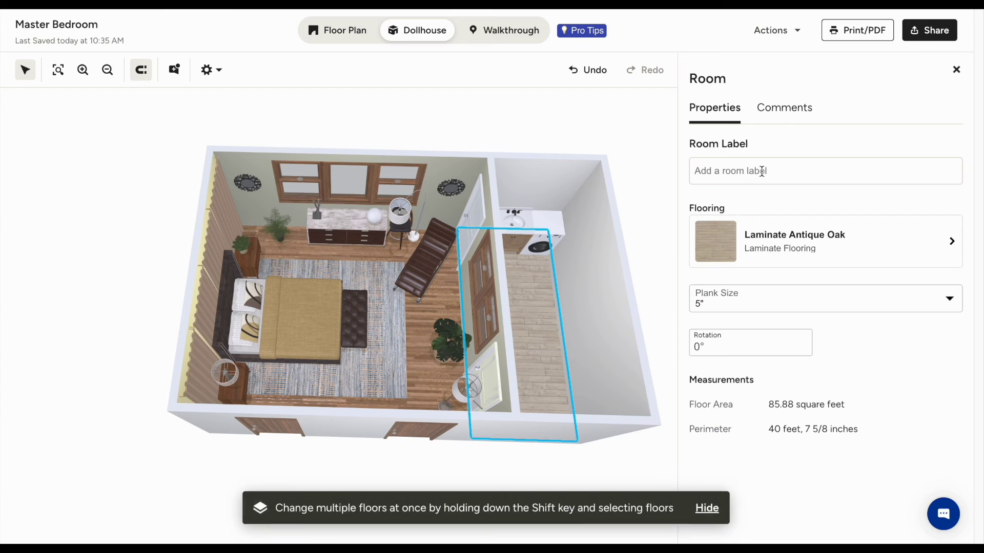
click(744, 162)
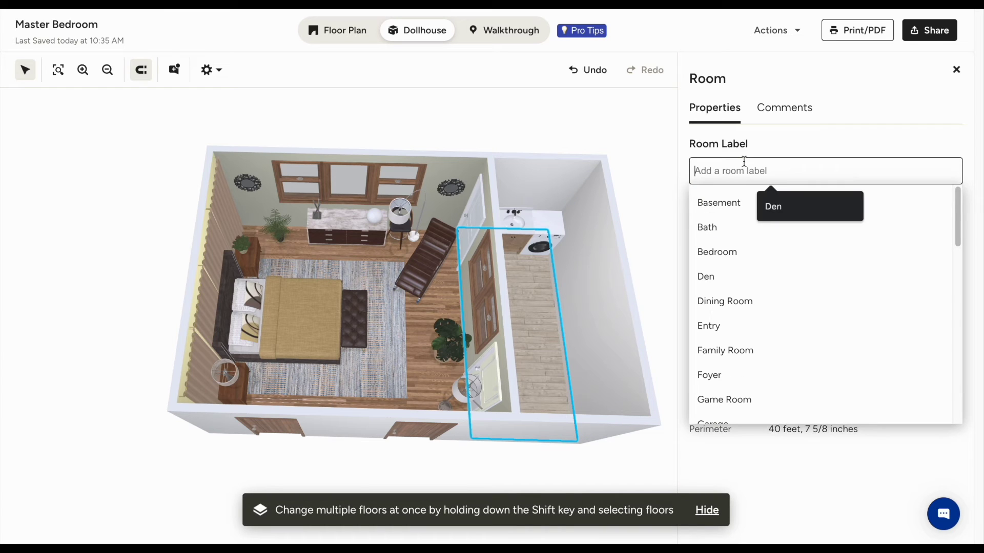
click(716, 227)
Post the client comment 'Review the measurements' on the side room.
click(775, 114)
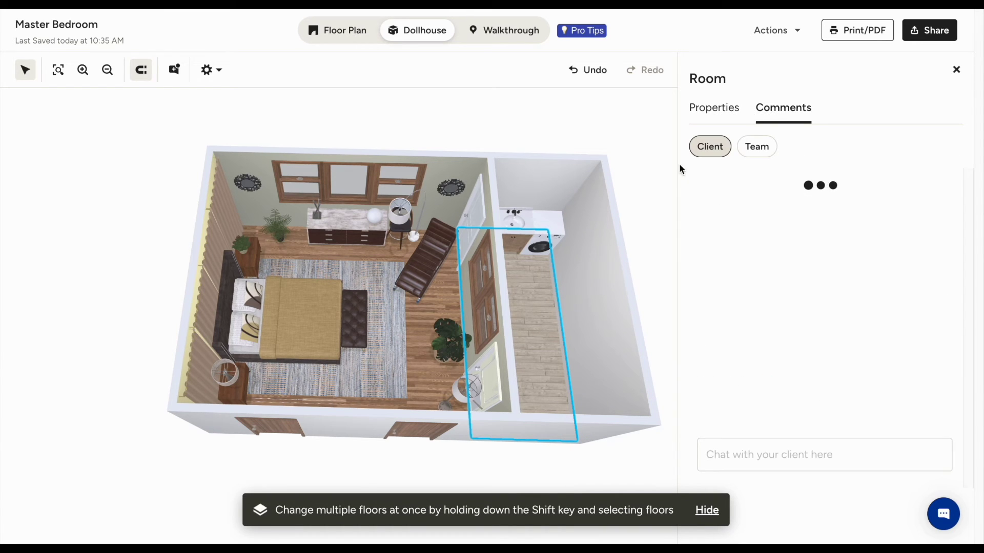
click(736, 455)
text(Review the measurements)
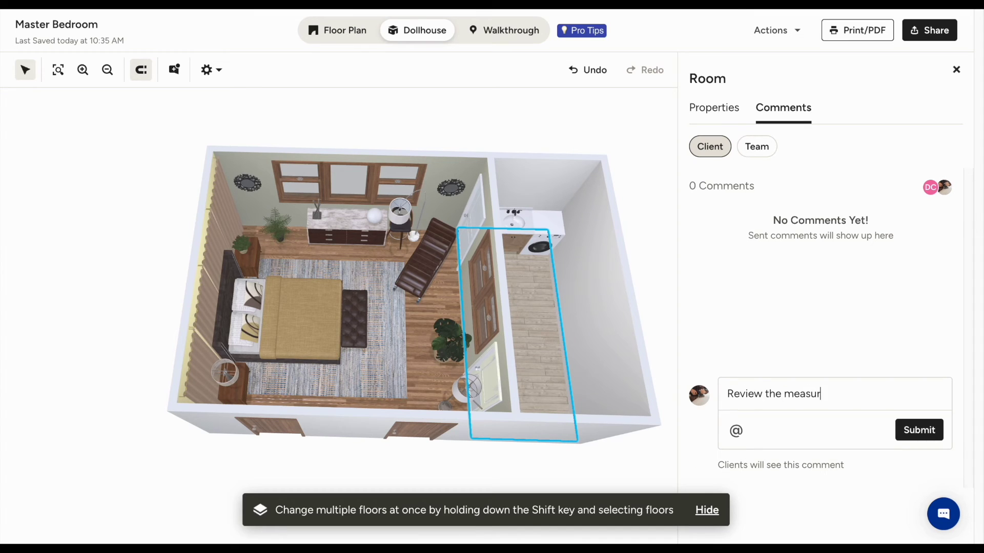
click(919, 430)
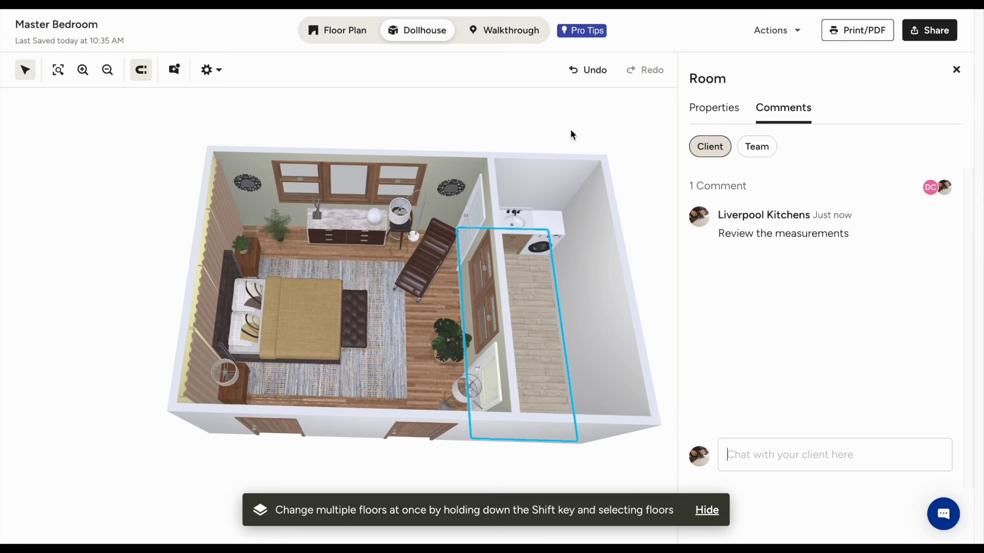
click(525, 37)
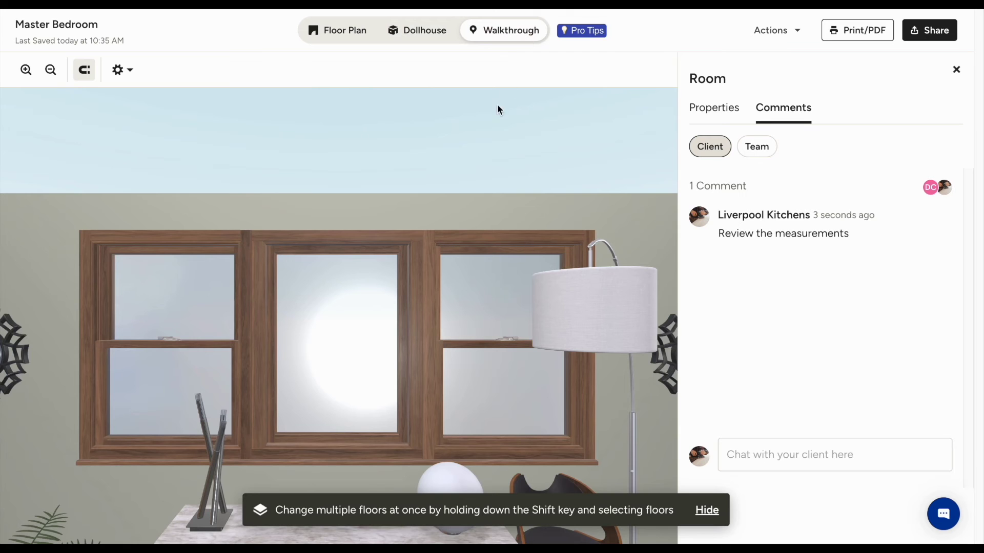
Turn the walkthrough camera around the bedroom, then check the project Actions list.
drag(407, 337, 595, 434)
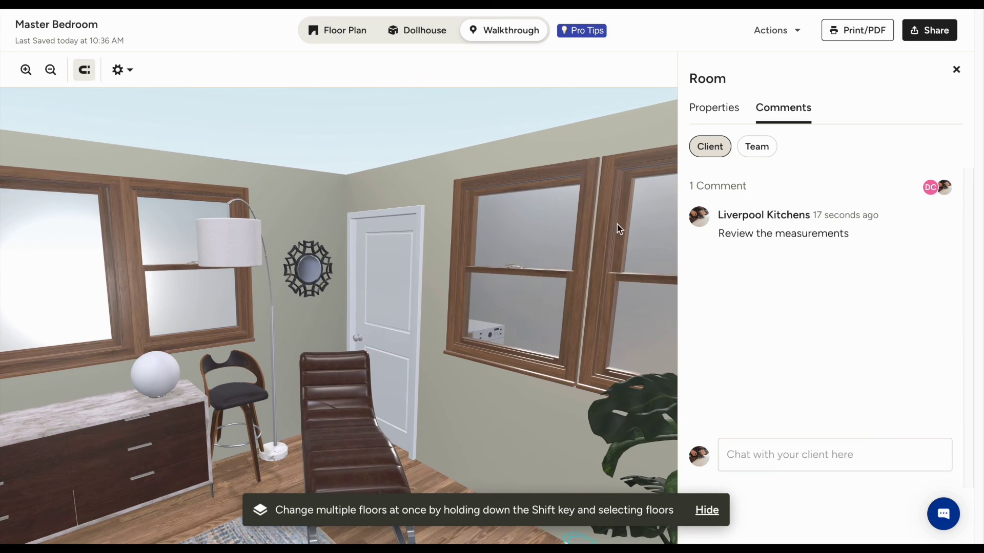
click(771, 32)
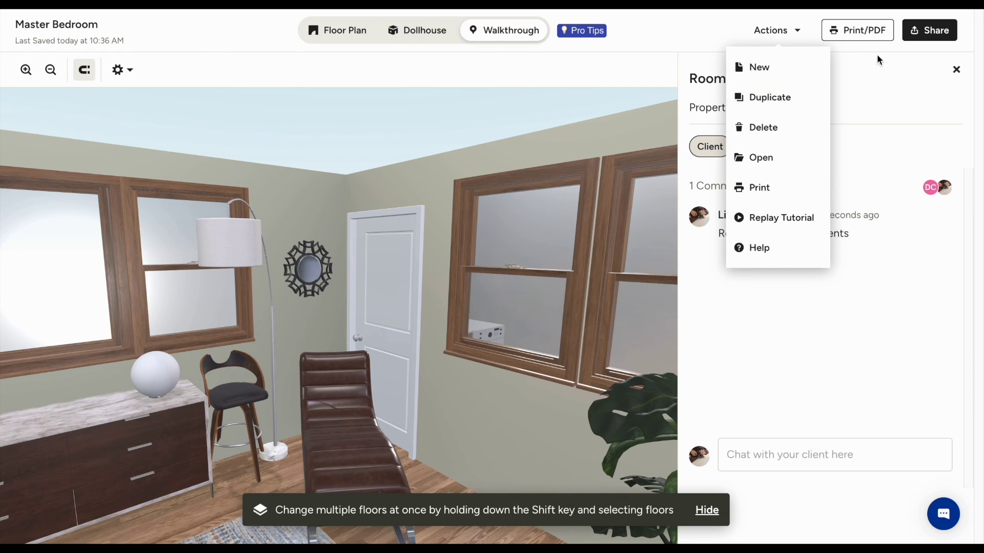
click(954, 73)
Go back to the 2D floor plan showing the Bath label and its 85.88 ft² area.
click(955, 71)
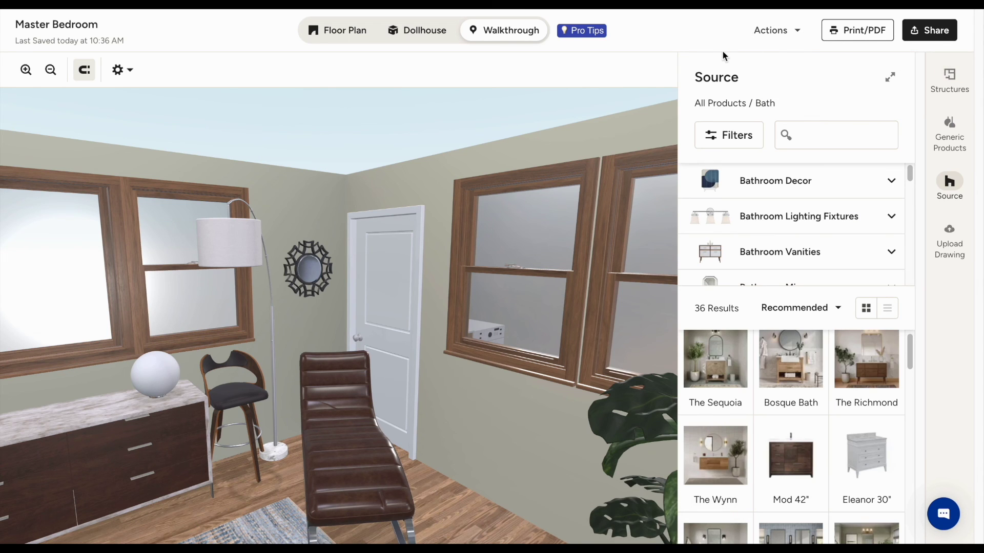
click(337, 30)
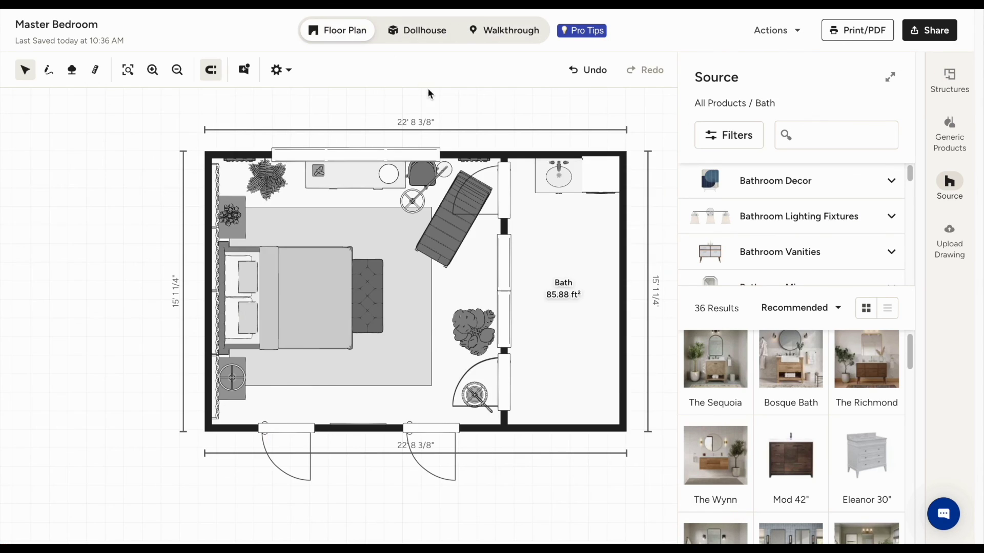
drag(453, 107, 439, 103)
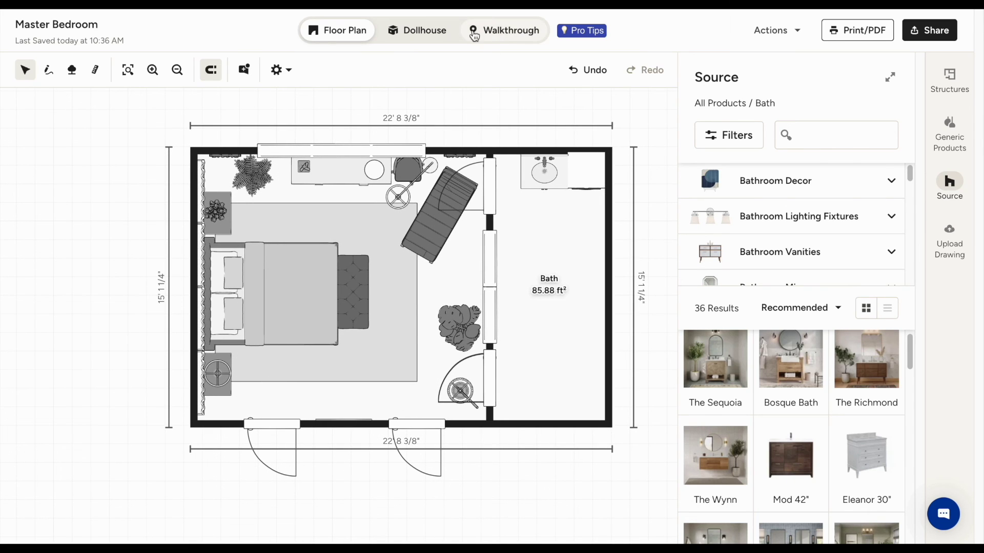
click(491, 37)
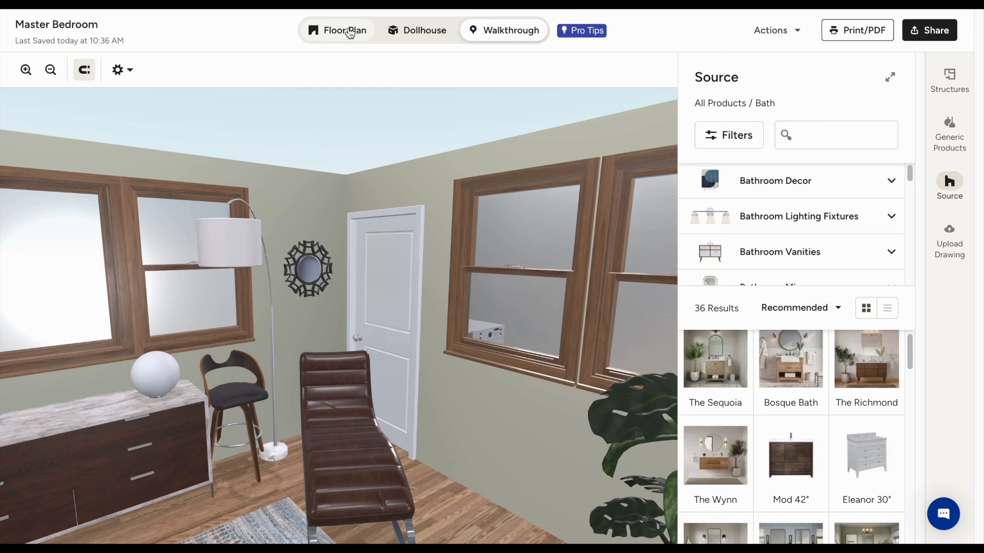
click(350, 33)
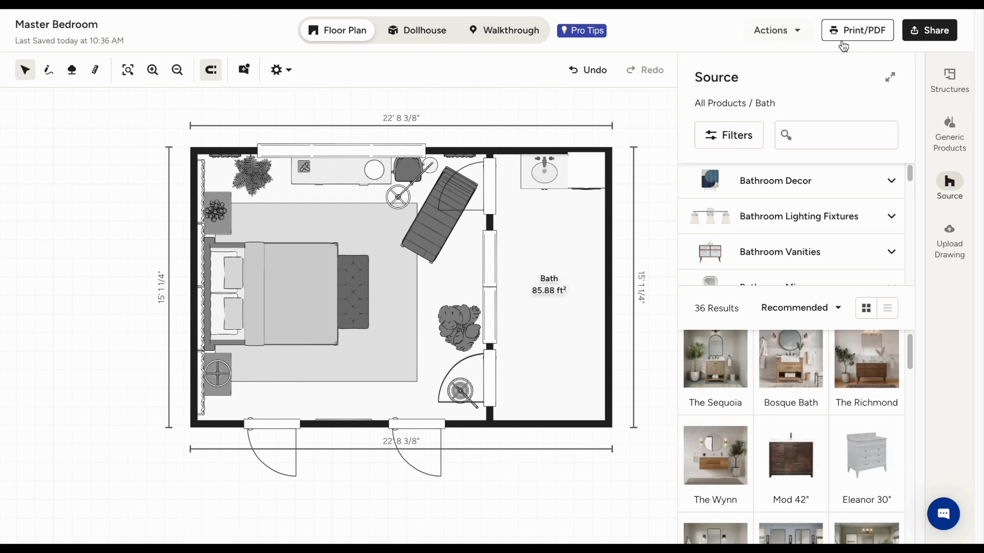
drag(651, 128, 632, 146)
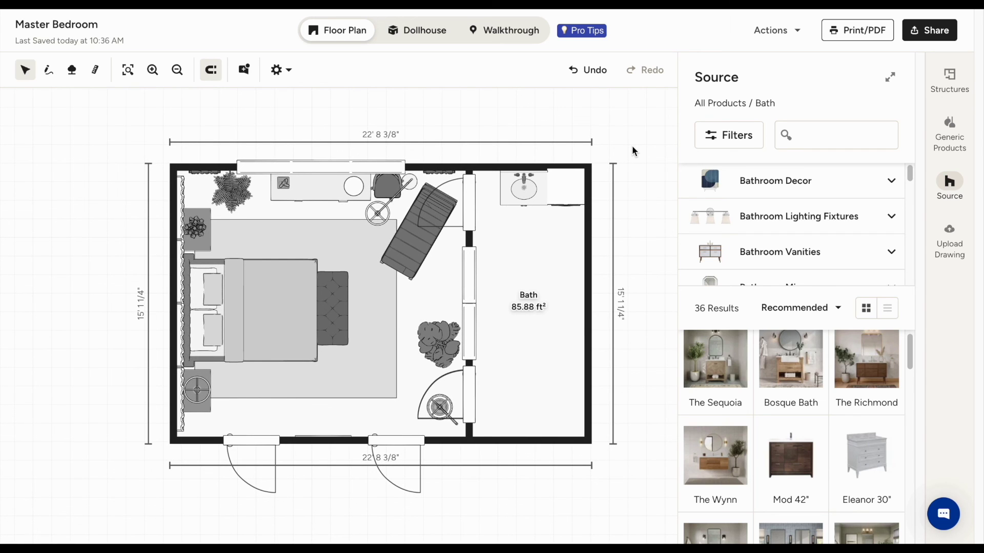